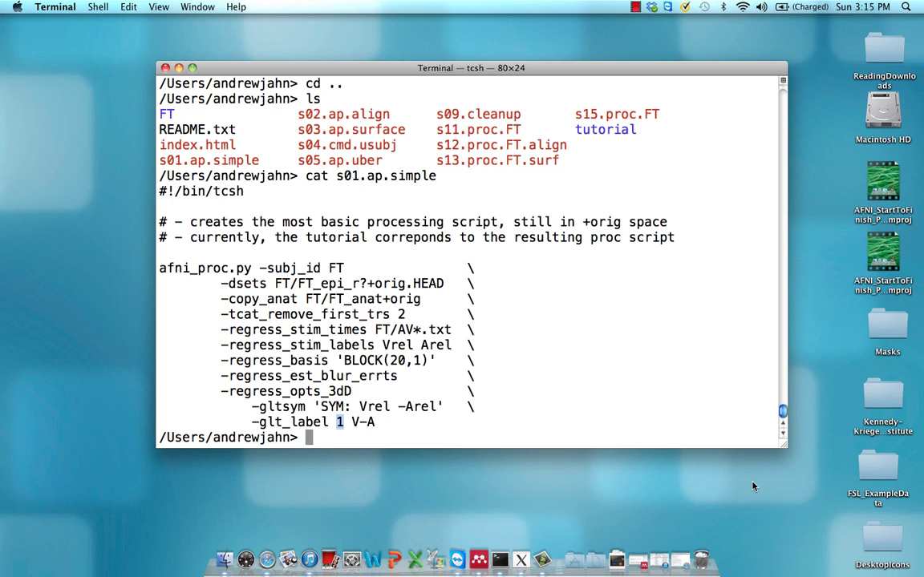
Autocomplete ./s01 to ./s01.ap.simple and execute the script
{"action": "type", "text": "./s01"}
{"action": "key", "text": "Tab"}
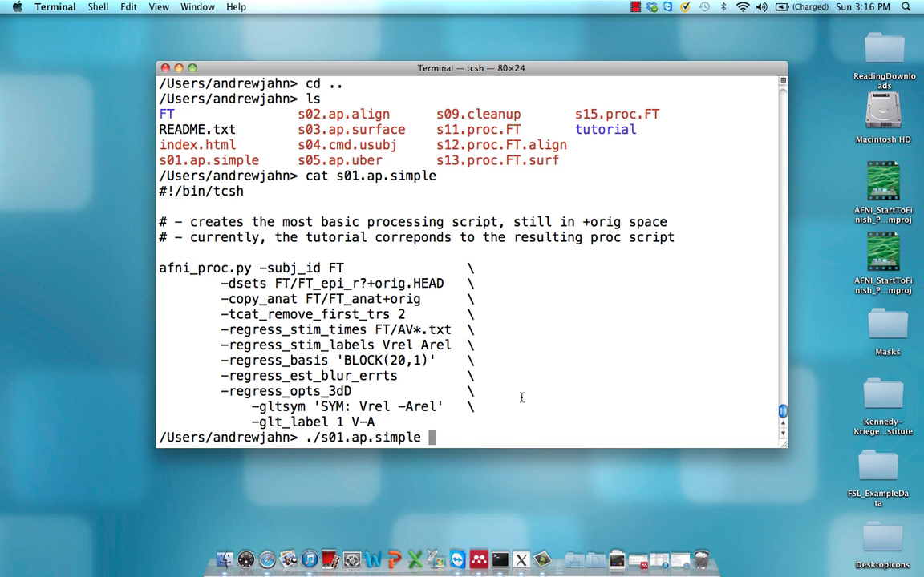
{"action": "key", "text": "Return"}
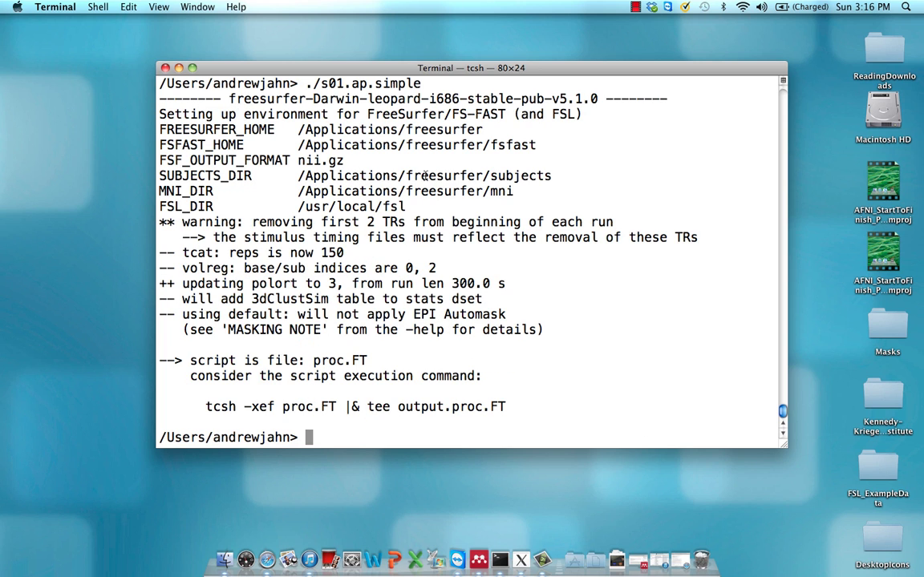
Highlight the FreeSurfer environment setup lines, then the TR-removal warning in the output
{"action": "left_click_drag", "start_coordinate": [406, 206], "coordinate": [163, 119]}
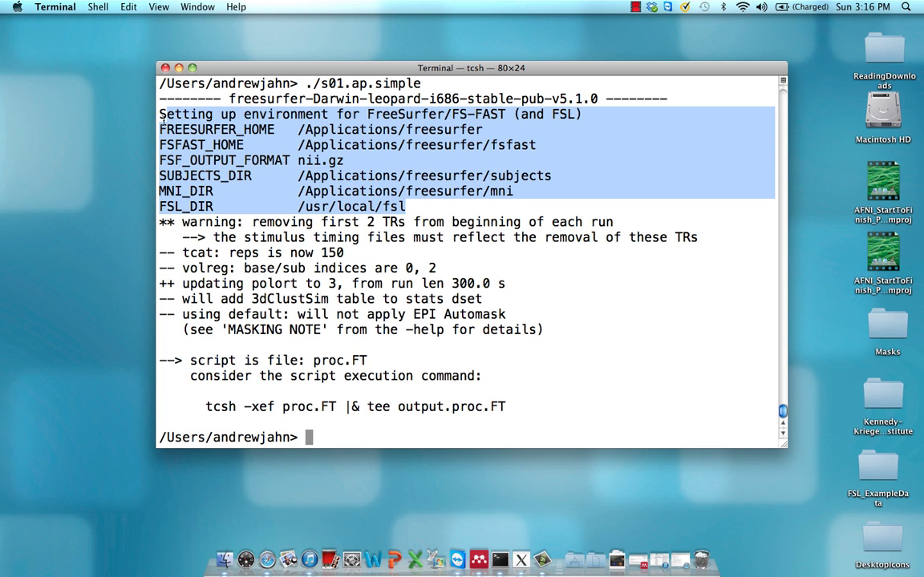
{"action": "left_click", "coordinate": [253, 211]}
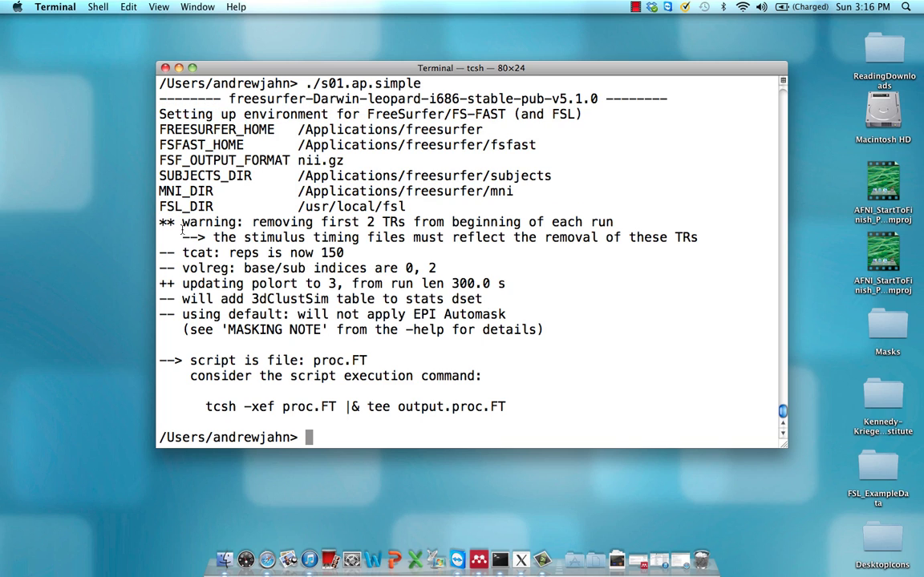
{"action": "left_click_drag", "start_coordinate": [160, 222], "coordinate": [171, 222]}
{"action": "left_click_drag", "start_coordinate": [346, 252], "coordinate": [232, 258]}
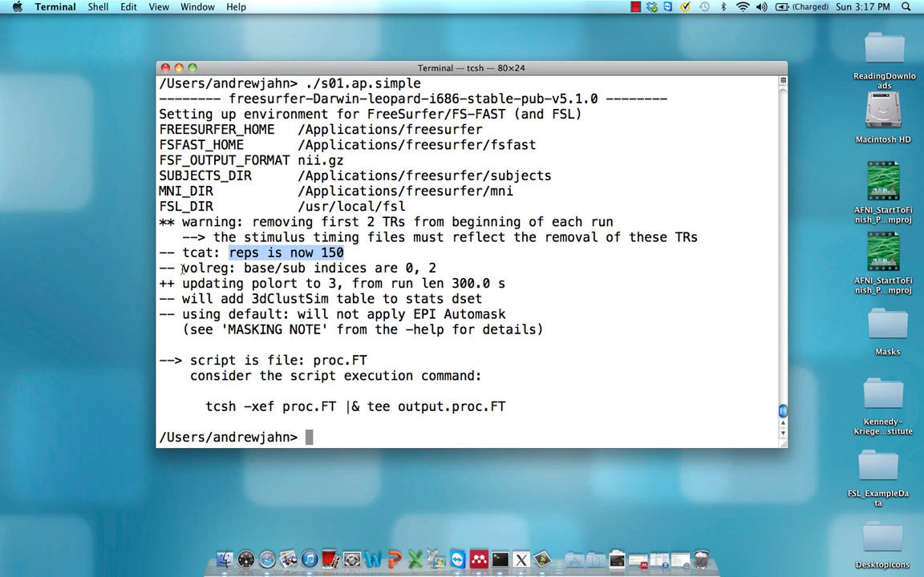
{"action": "left_click_drag", "start_coordinate": [182, 270], "coordinate": [243, 284]}
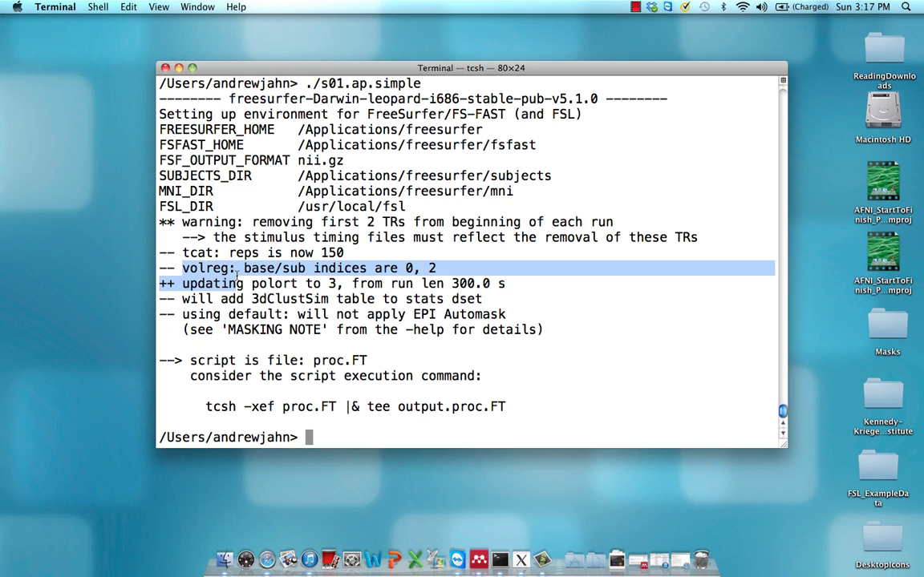
{"action": "left_click", "coordinate": [446, 269]}
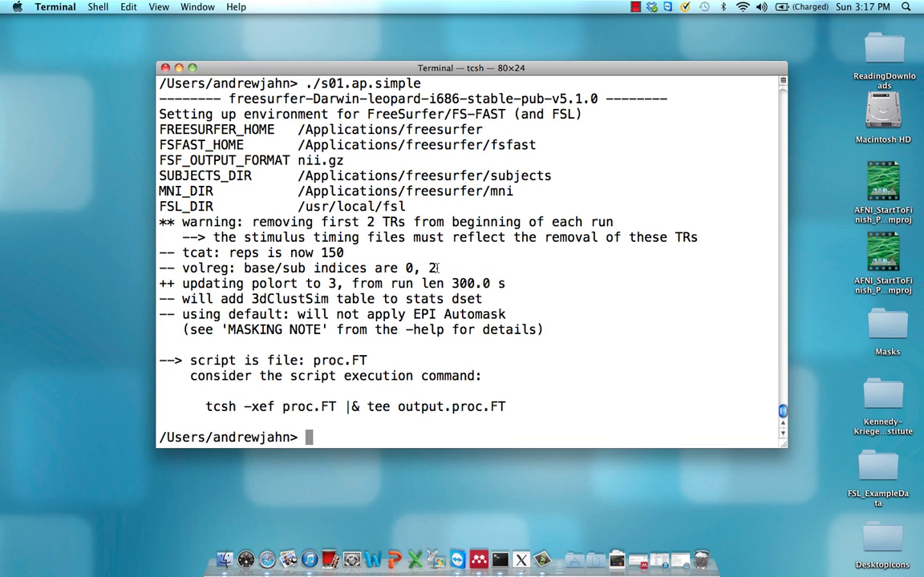
{"action": "left_click_drag", "start_coordinate": [437, 269], "coordinate": [183, 269]}
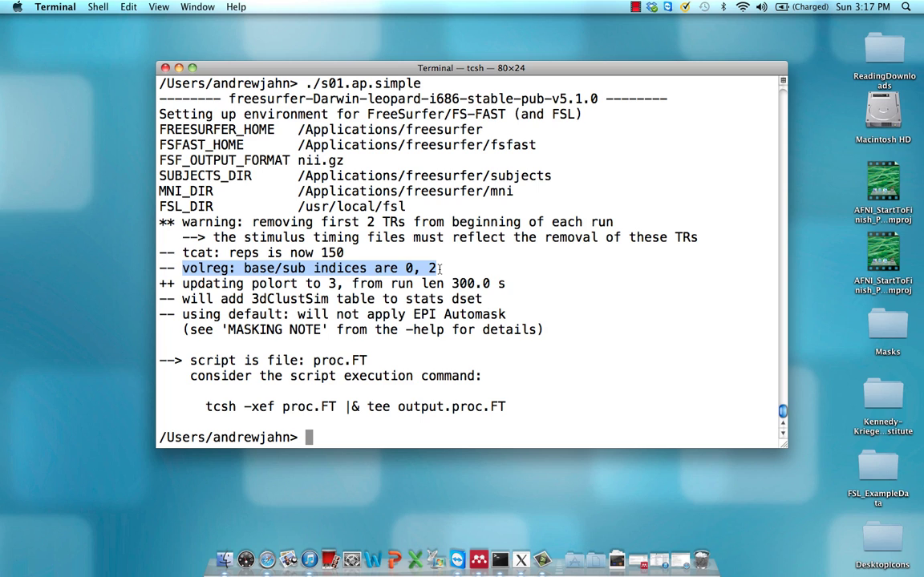
{"action": "left_click", "coordinate": [438, 269]}
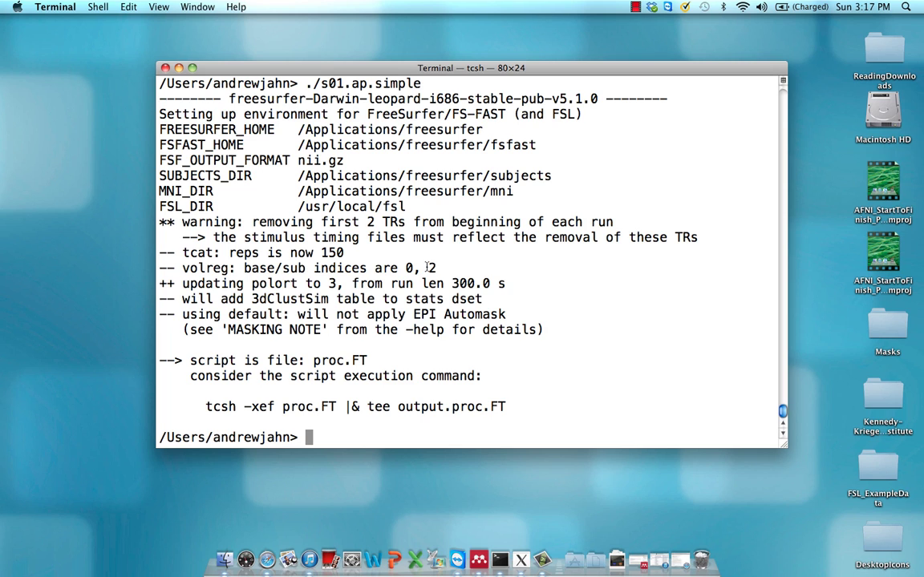
{"action": "double_click", "coordinate": [410, 267]}
{"action": "left_click_drag", "start_coordinate": [182, 283], "coordinate": [507, 283]}
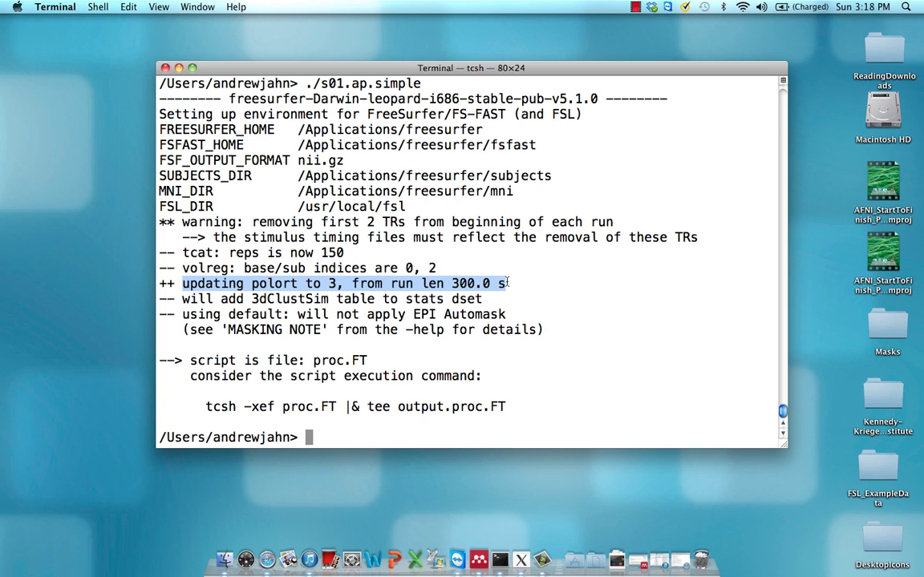
{"action": "left_click", "coordinate": [344, 253]}
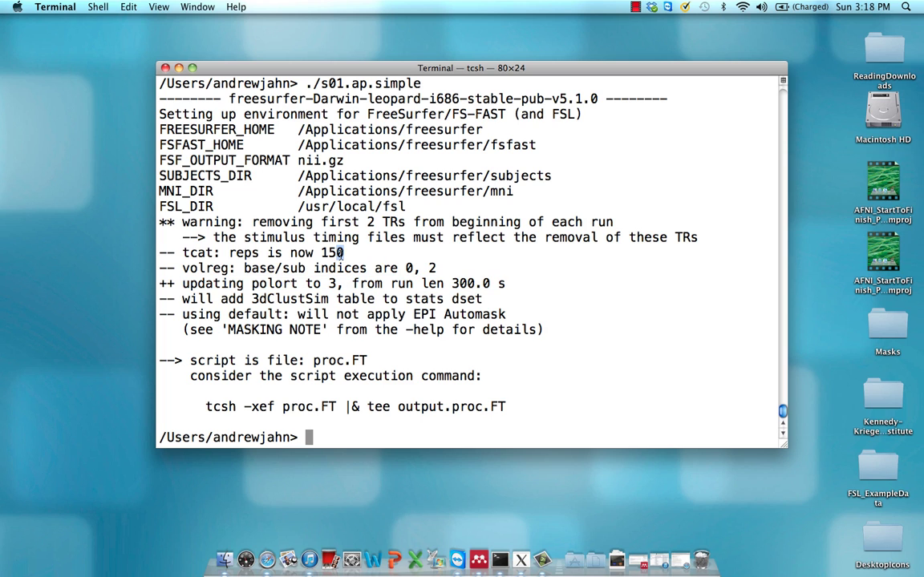
{"action": "left_click_drag", "start_coordinate": [343, 253], "coordinate": [324, 253]}
{"action": "left_click_drag", "start_coordinate": [452, 283], "coordinate": [503, 283]}
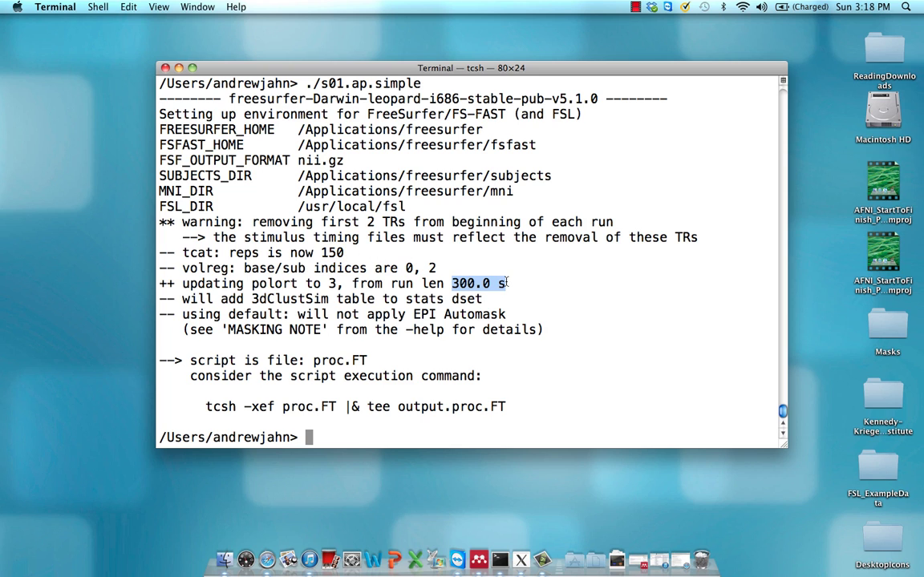
{"action": "left_click", "coordinate": [301, 285]}
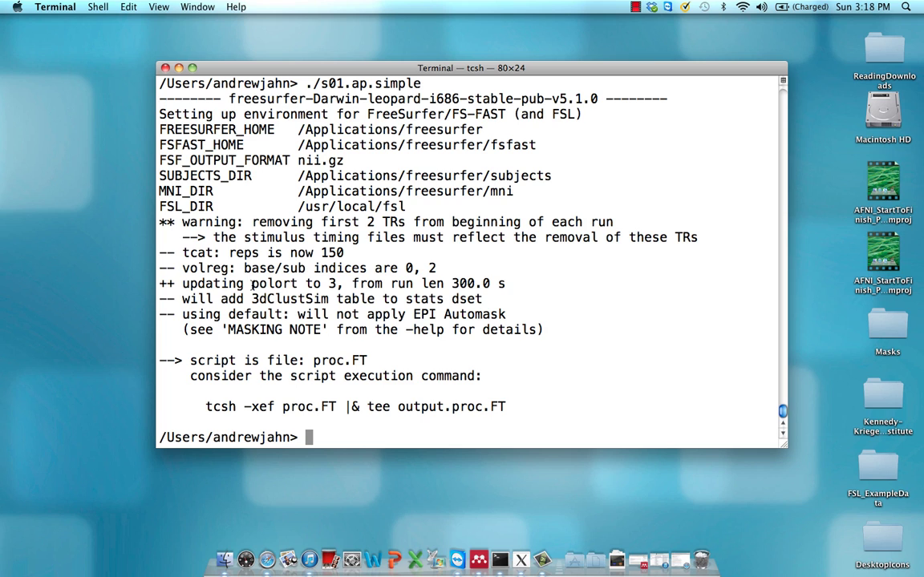
{"action": "left_click_drag", "start_coordinate": [252, 283], "coordinate": [337, 283]}
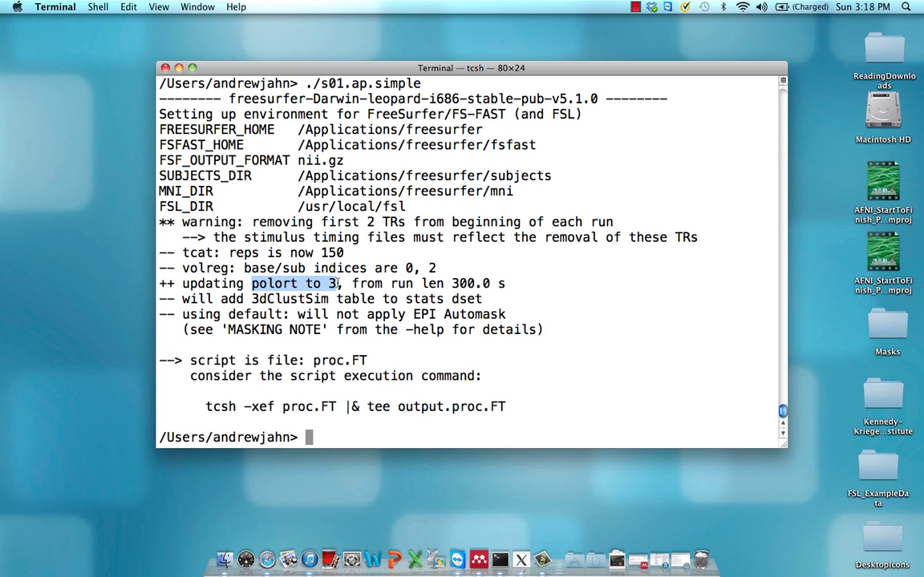
{"action": "left_click_drag", "start_coordinate": [338, 283], "coordinate": [341, 283]}
{"action": "left_click", "coordinate": [341, 283]}
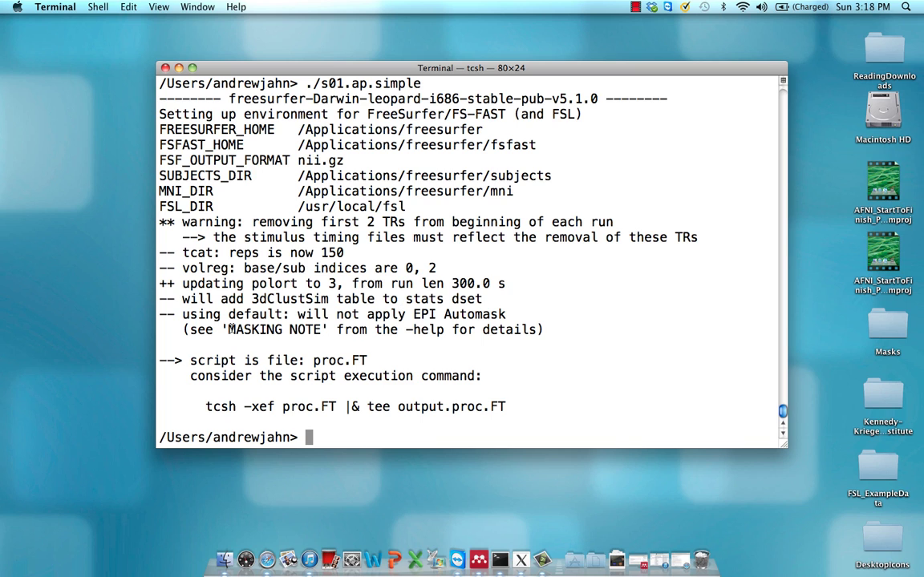
{"action": "left_click_drag", "start_coordinate": [182, 314], "coordinate": [545, 330]}
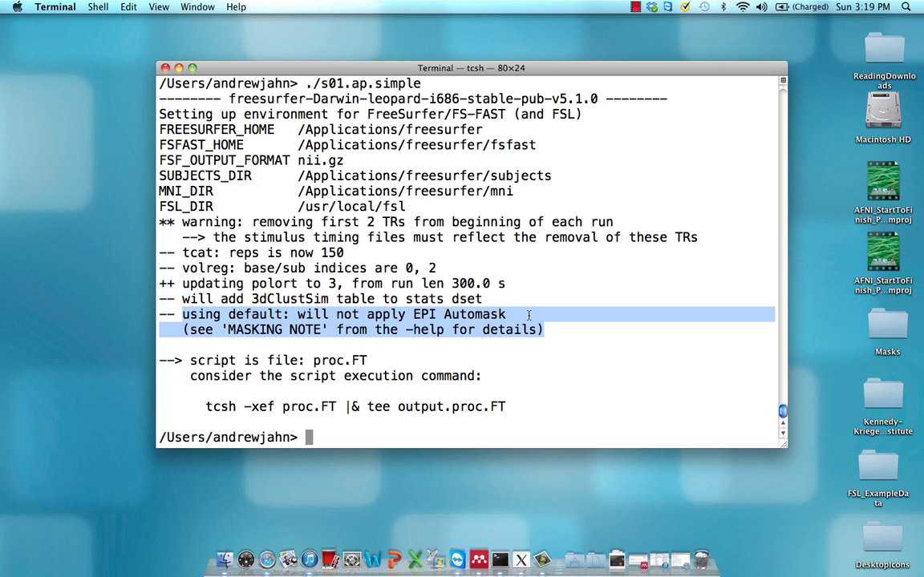
{"action": "left_click", "coordinate": [529, 314]}
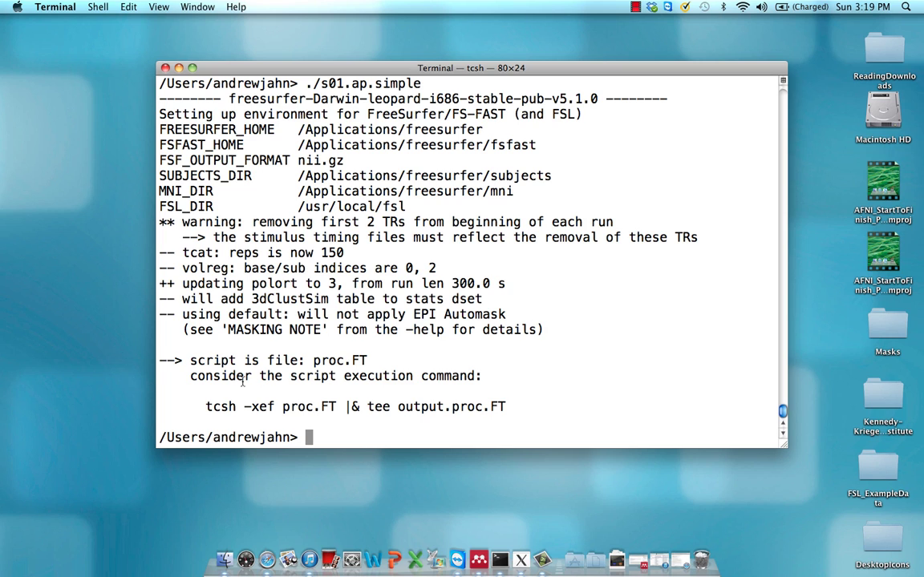
{"action": "left_click_drag", "start_coordinate": [206, 407], "coordinate": [506, 406]}
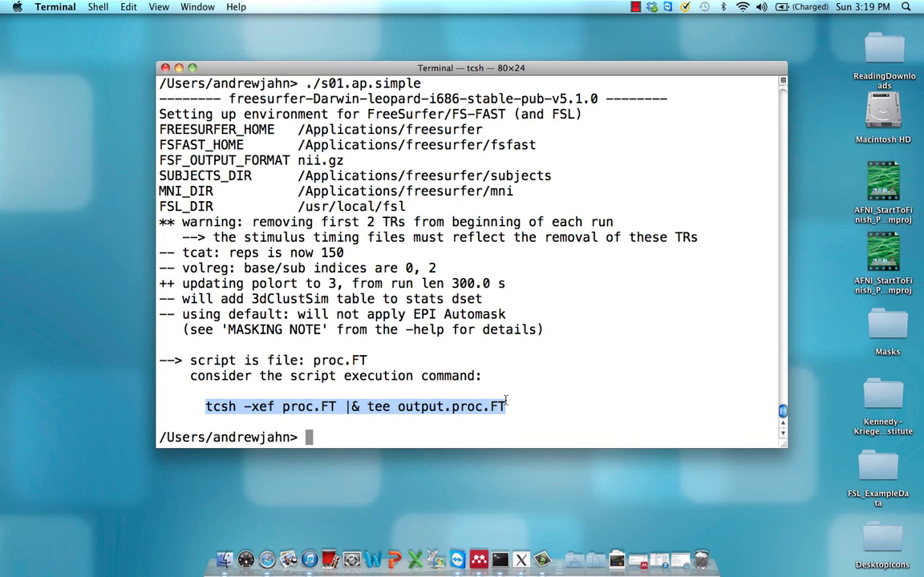
{"action": "left_click", "coordinate": [506, 399]}
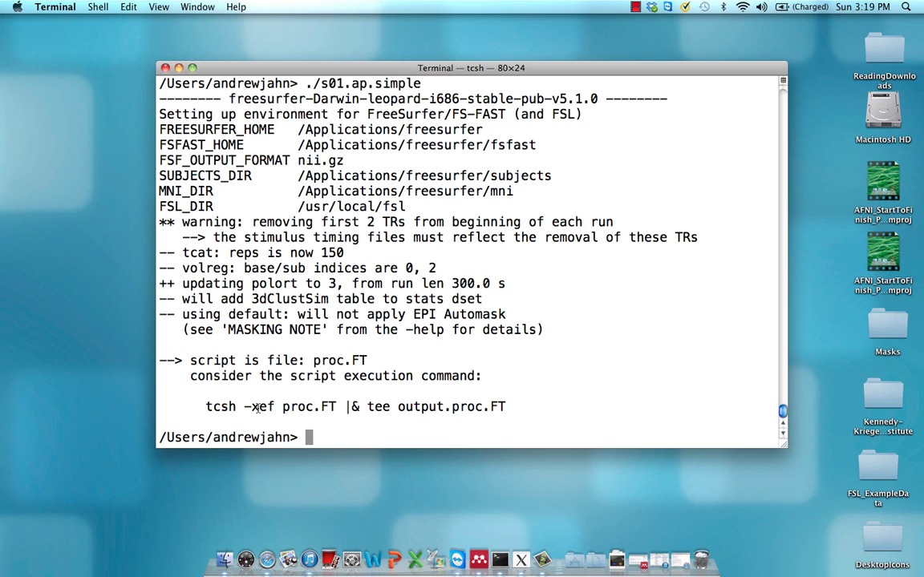
{"action": "left_click_drag", "start_coordinate": [261, 406], "coordinate": [272, 406]}
{"action": "left_click", "coordinate": [275, 408]}
{"action": "left_click_drag", "start_coordinate": [275, 407], "coordinate": [267, 408]}
{"action": "left_click_drag", "start_coordinate": [282, 407], "coordinate": [338, 406]}
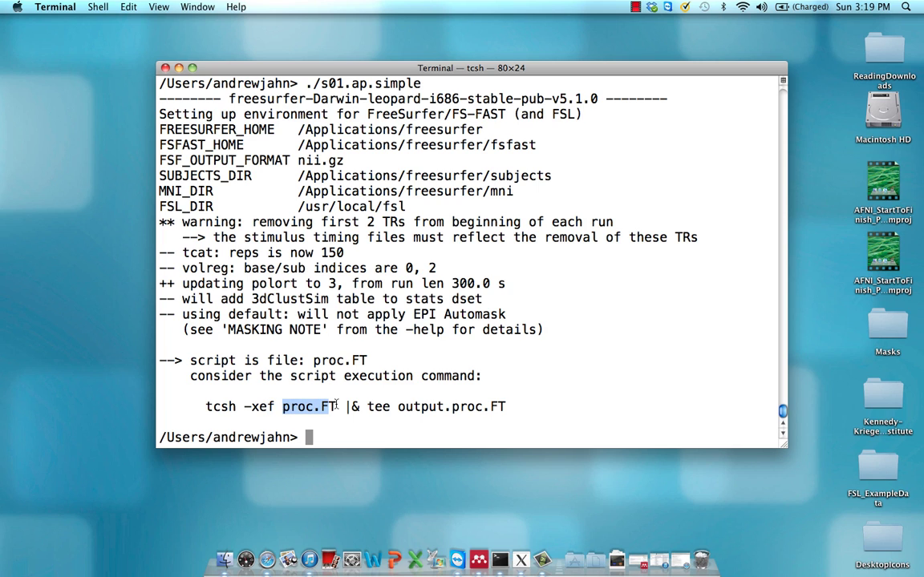
{"action": "left_click", "coordinate": [378, 409]}
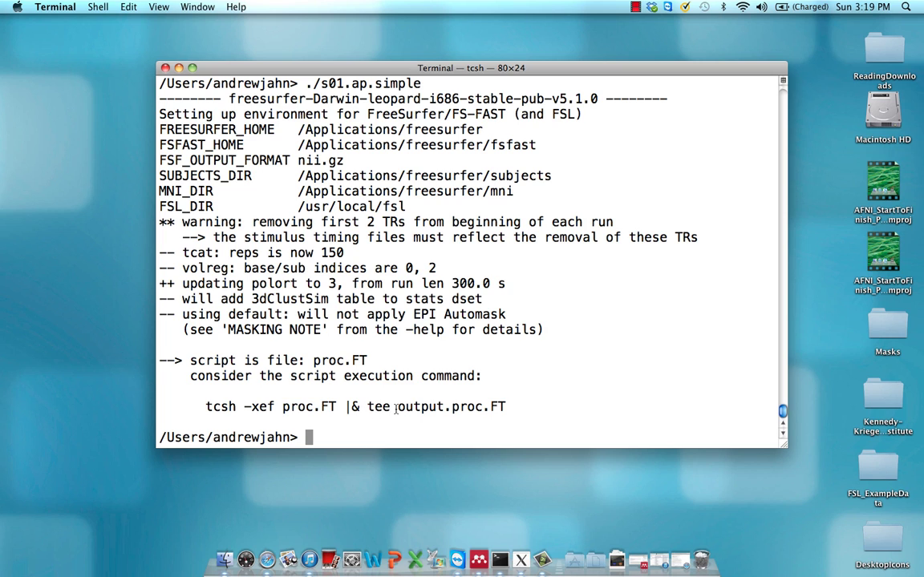
{"action": "left_click_drag", "start_coordinate": [396, 408], "coordinate": [505, 407]}
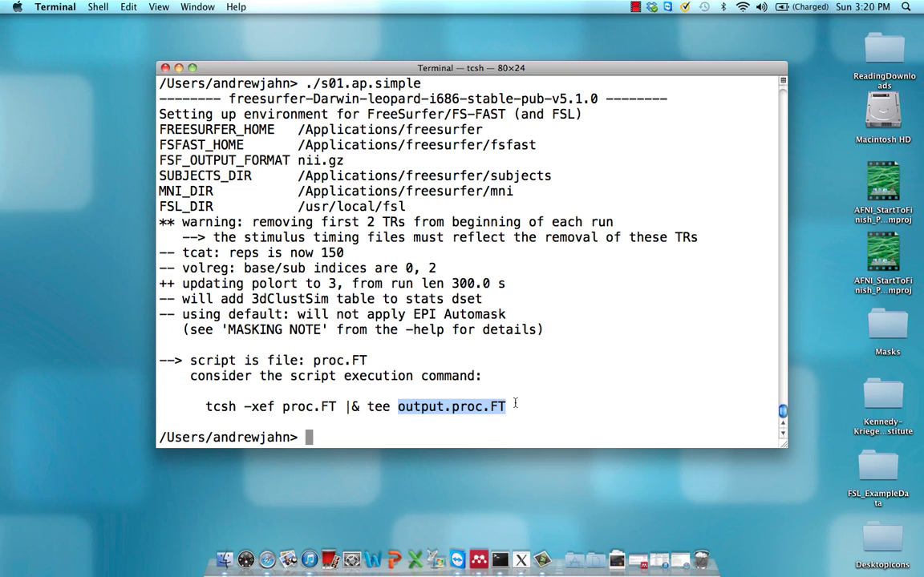
{"action": "left_click", "coordinate": [515, 404]}
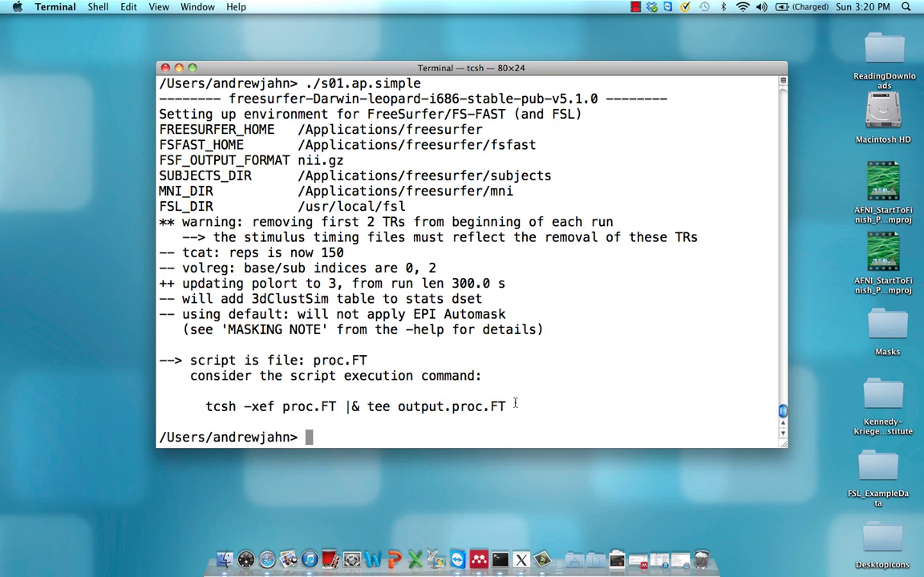